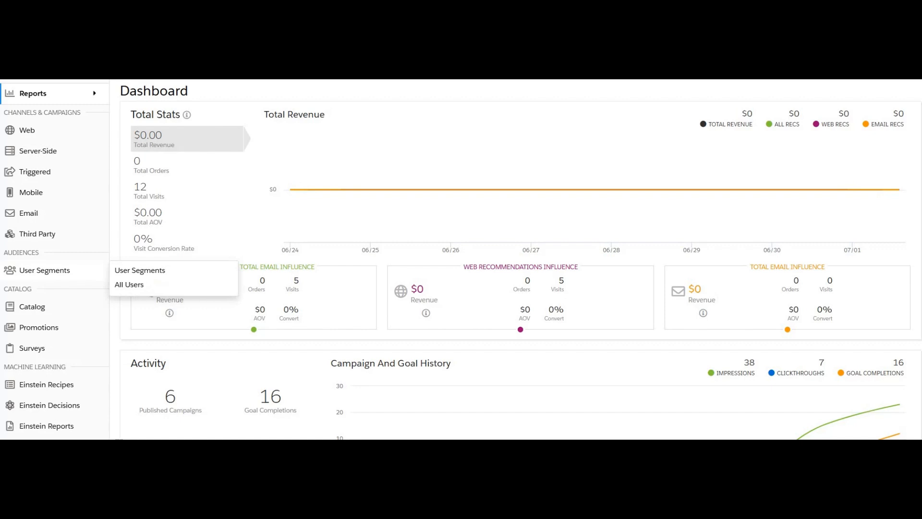
# Go to User Segments and begin adding a new segment
pyautogui.click(140, 270)
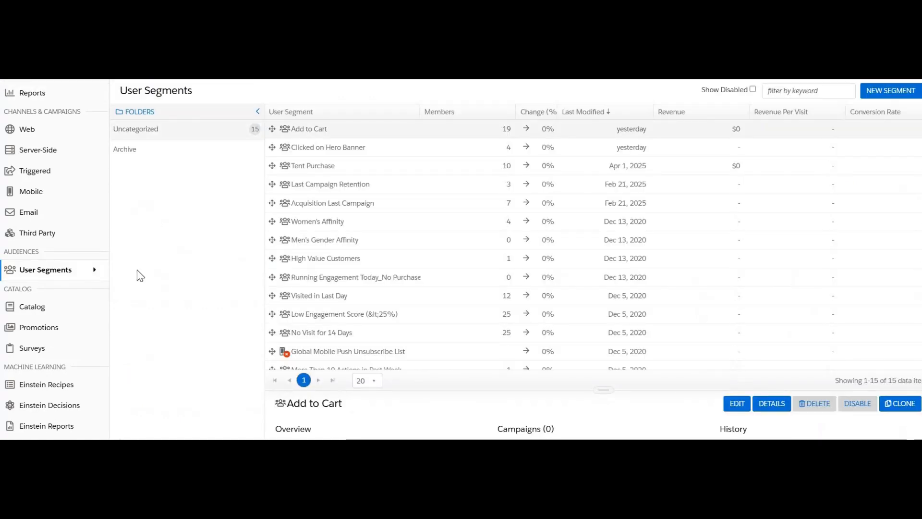
pyautogui.click(879, 93)
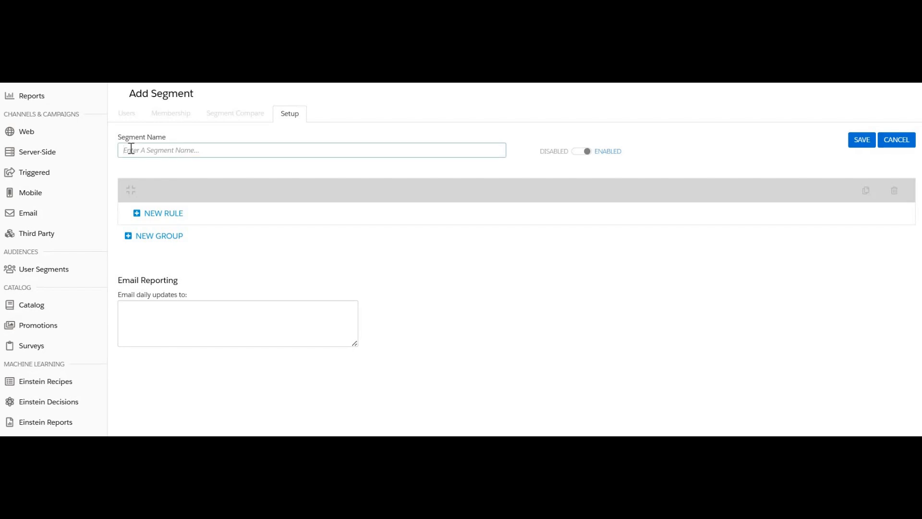
# Name the segment 'Email Signup' and add an Actions > Action Count rule
pyautogui.write('Email Signup')
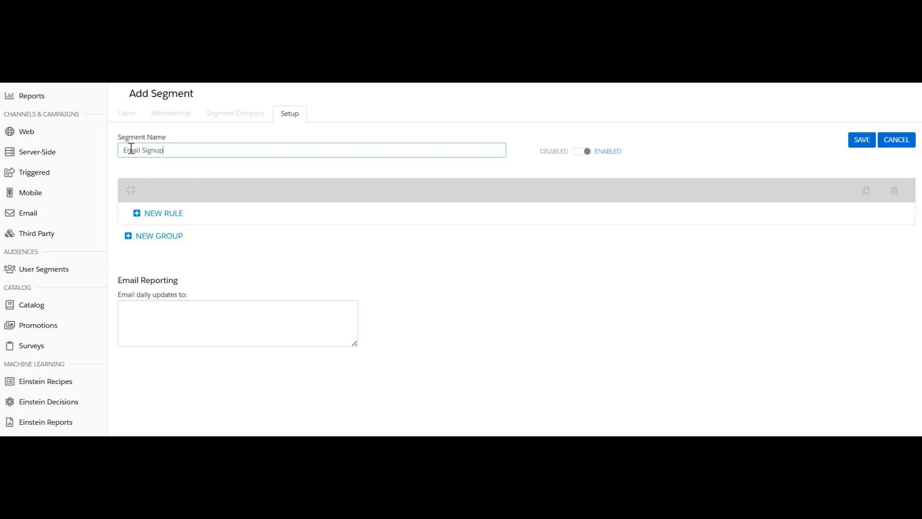
pyautogui.click(155, 219)
pyautogui.click(156, 219)
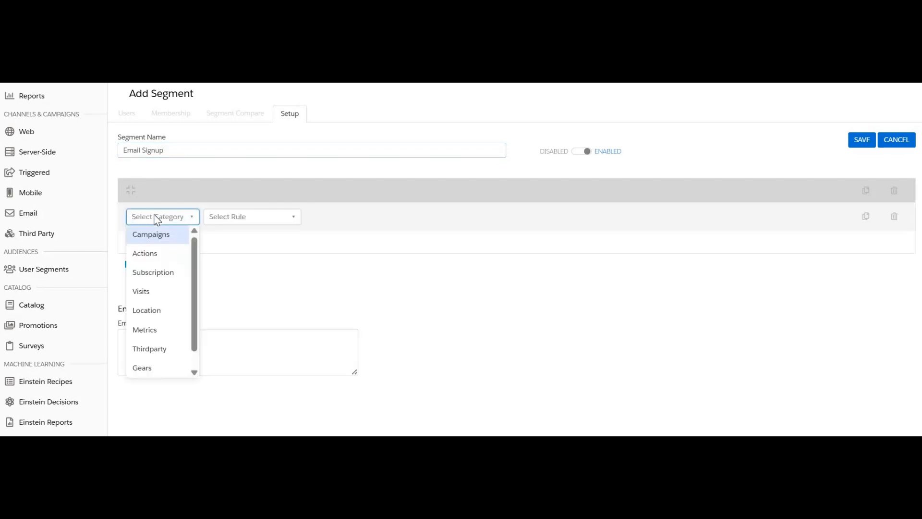
pyautogui.click(147, 253)
pyautogui.click(240, 213)
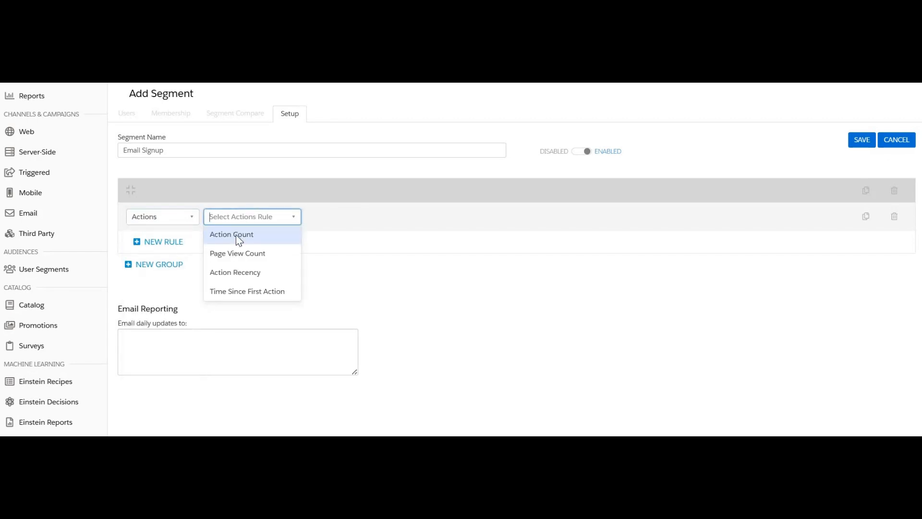
pyautogui.click(235, 235)
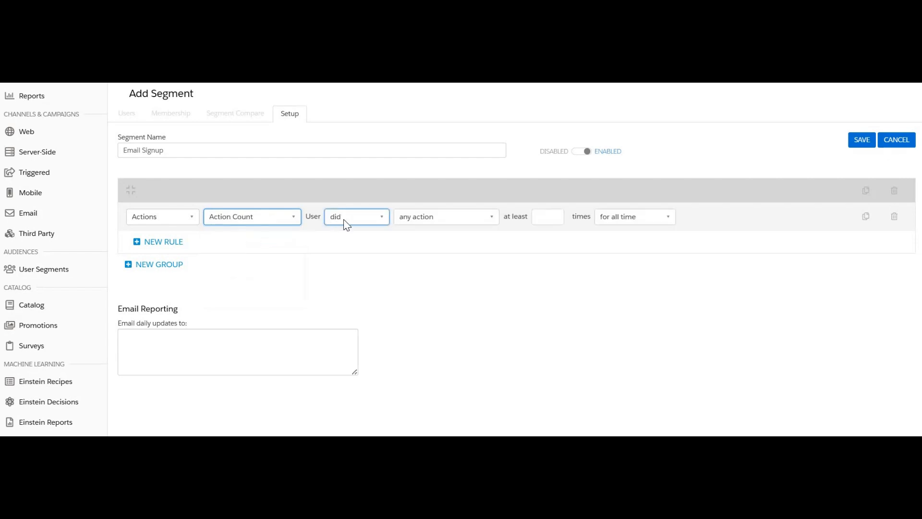
# Limit the rule to Email Sign Up - Footer at least 1 time, today
pyautogui.click(444, 218)
pyautogui.click(474, 255)
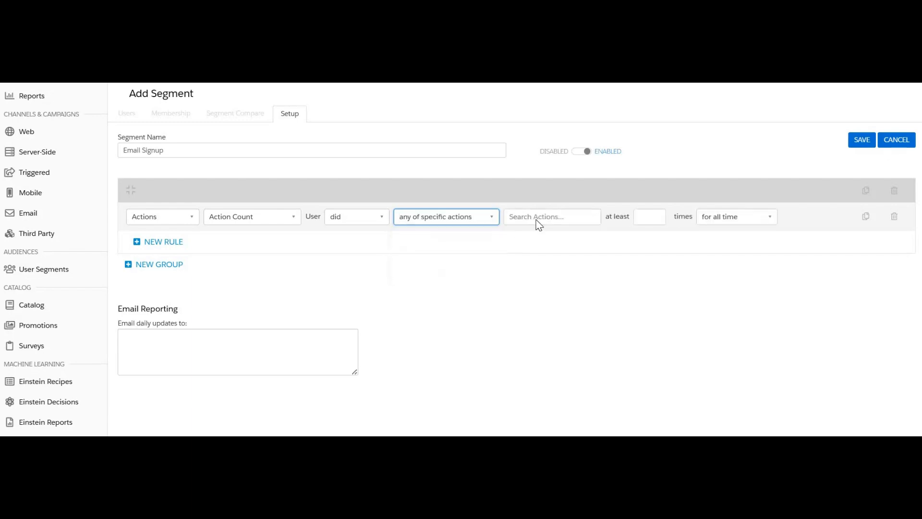
pyautogui.click(538, 222)
pyautogui.write('sign')
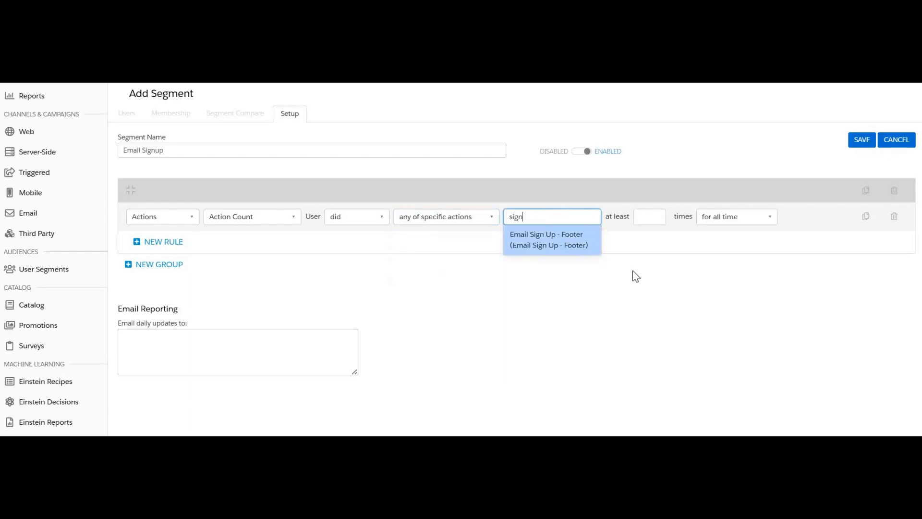
pyautogui.click(560, 239)
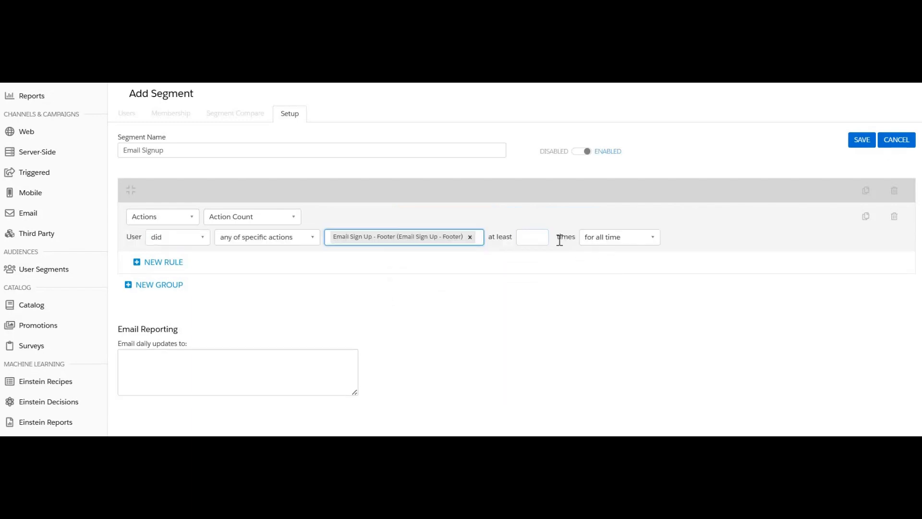
pyautogui.press('Tab')
pyautogui.write('1')
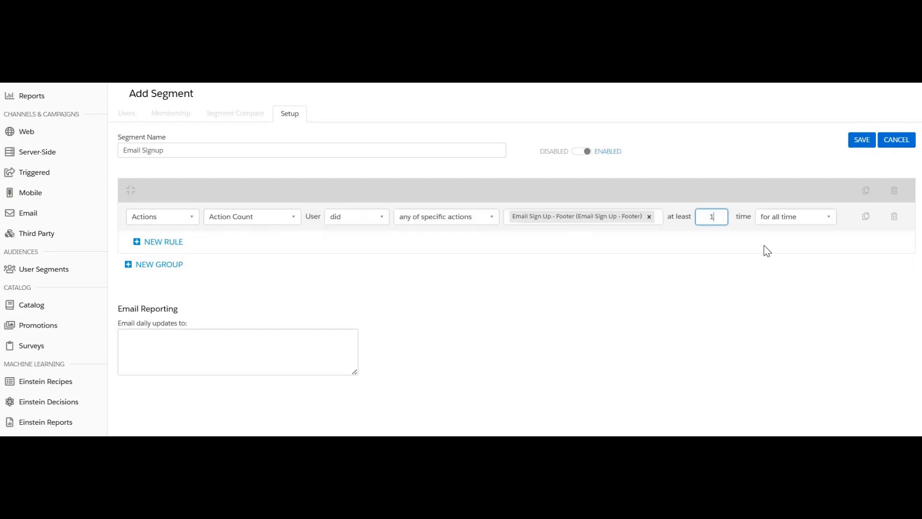
pyautogui.click(801, 219)
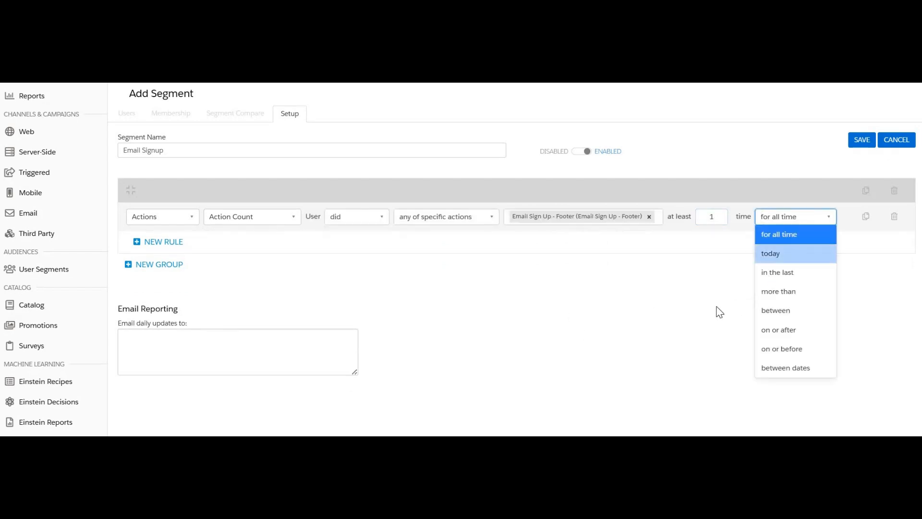
pyautogui.click(774, 253)
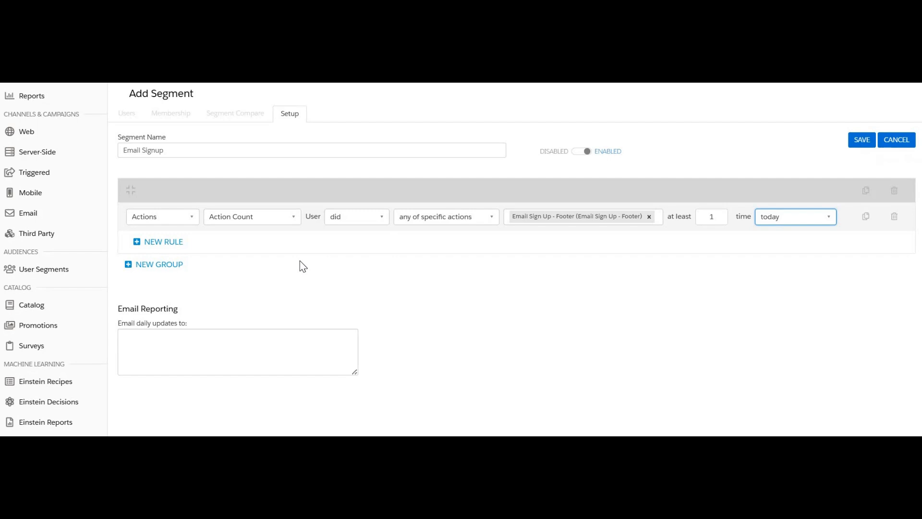
# Save the Email Signup segment and go to Settings > Filters and Goals
pyautogui.click(853, 141)
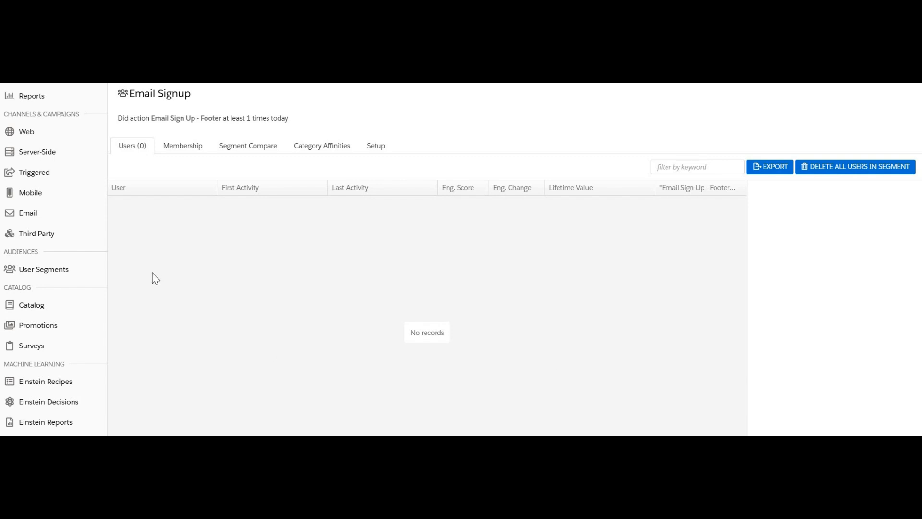
pyautogui.moveTo(77, 270)
pyautogui.scroll(-3, 74, 270)
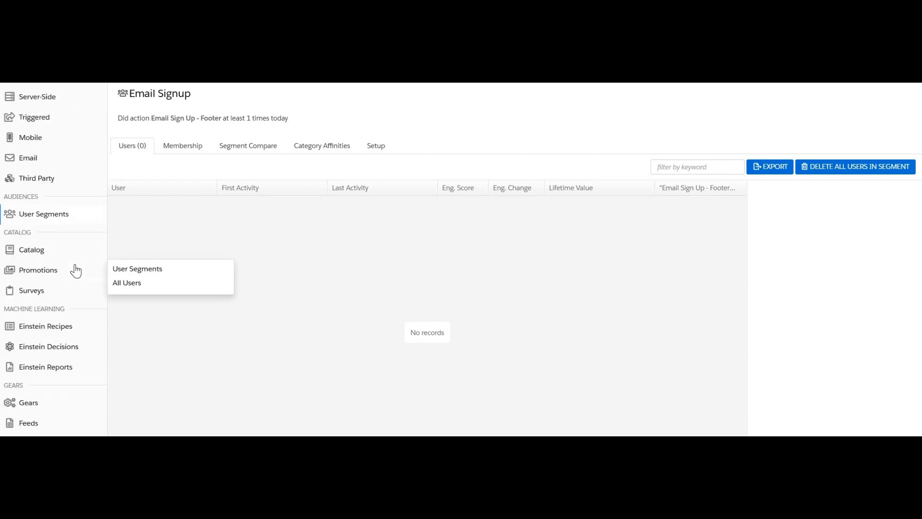
pyautogui.moveTo(37, 406)
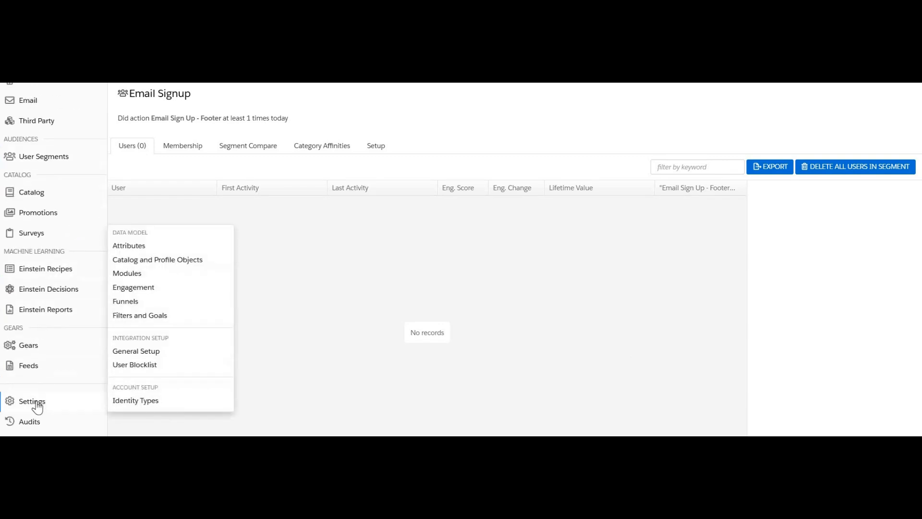
pyautogui.click(139, 318)
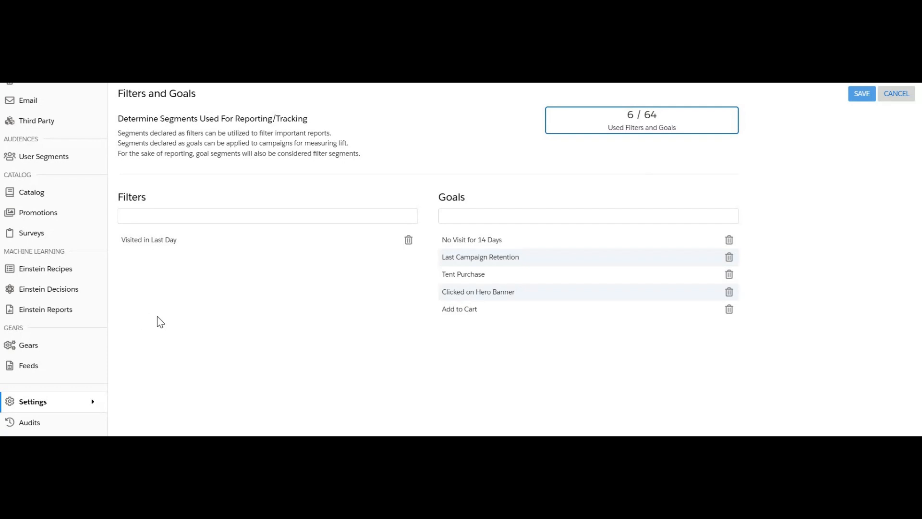
# Add Email Signup to Goals, remove No Visit for 14 Days, and save
pyautogui.click(448, 217)
pyautogui.scroll(-3, 483, 327)
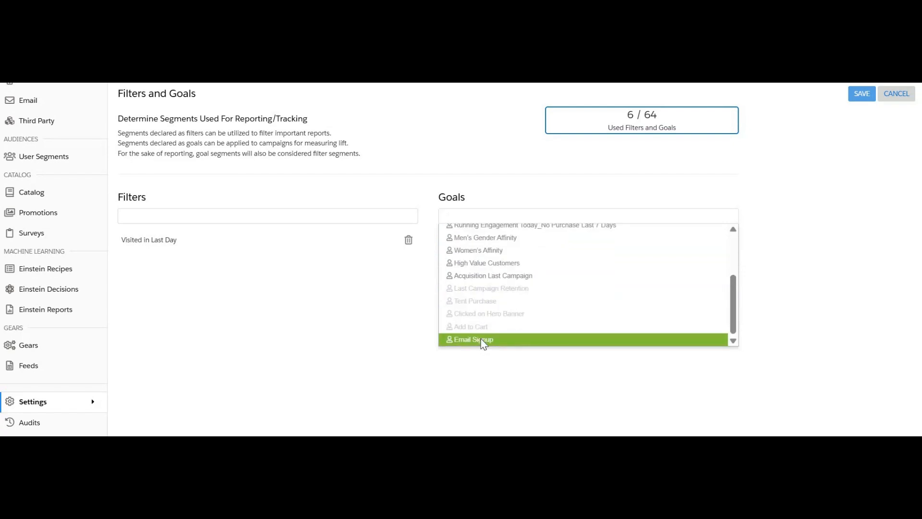
pyautogui.click(480, 341)
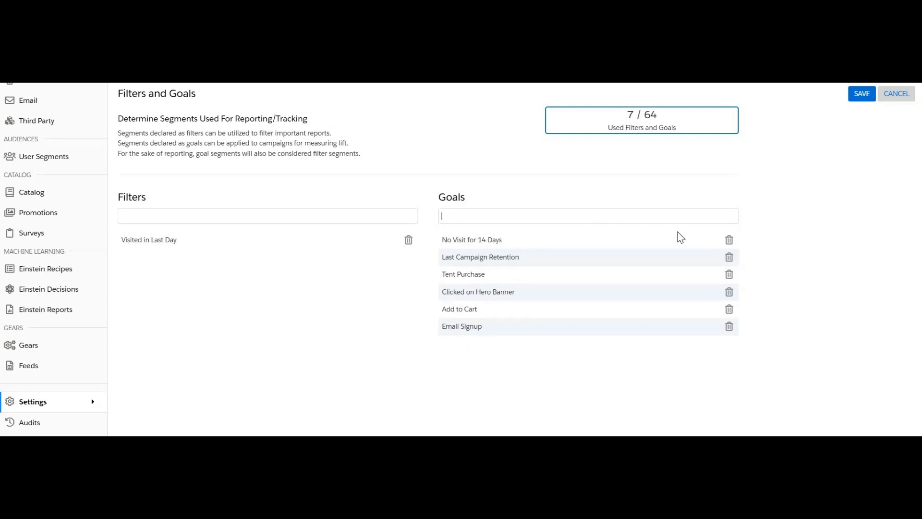
pyautogui.click(726, 241)
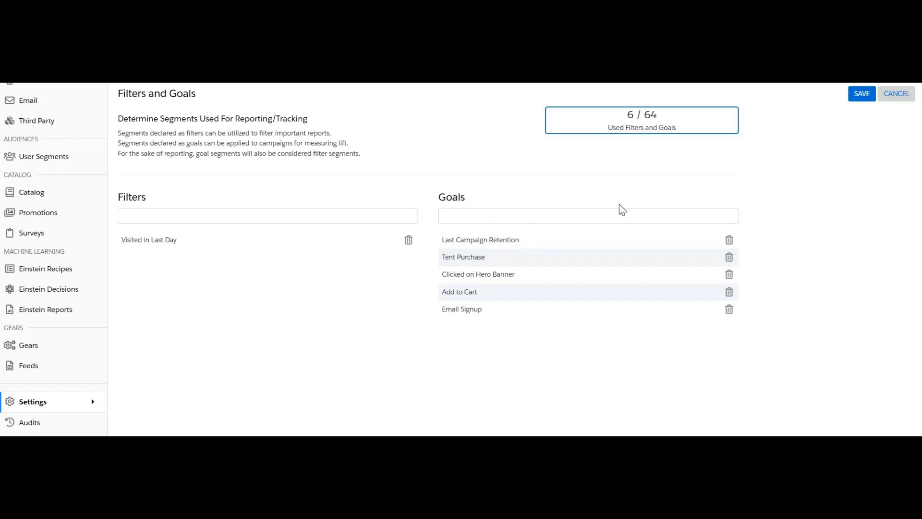
pyautogui.click(860, 100)
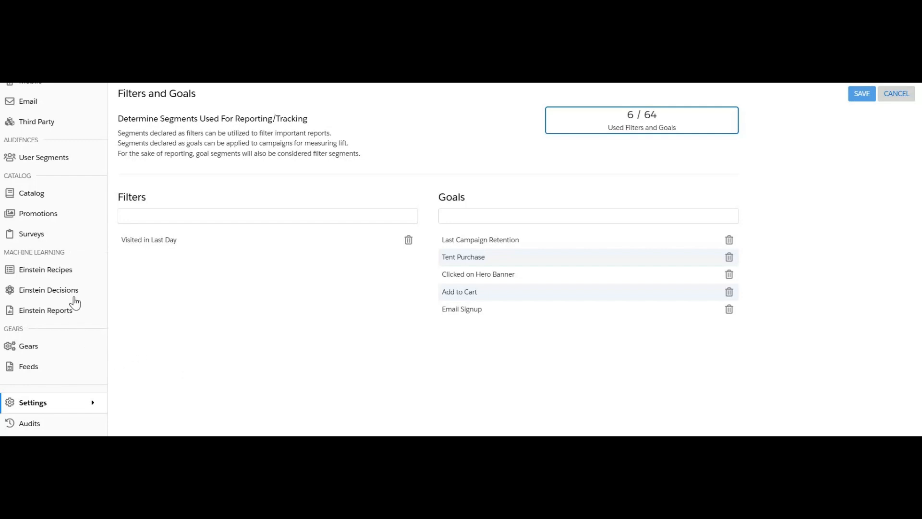
# In Einstein Decisions Feature Engineering, change the Bandit Target to Goal Completion
pyautogui.moveTo(69, 298)
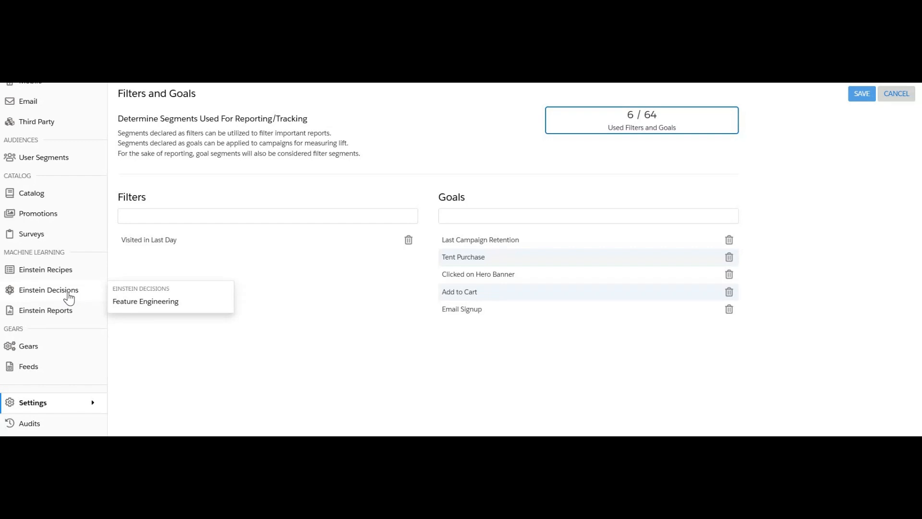
pyautogui.click(147, 303)
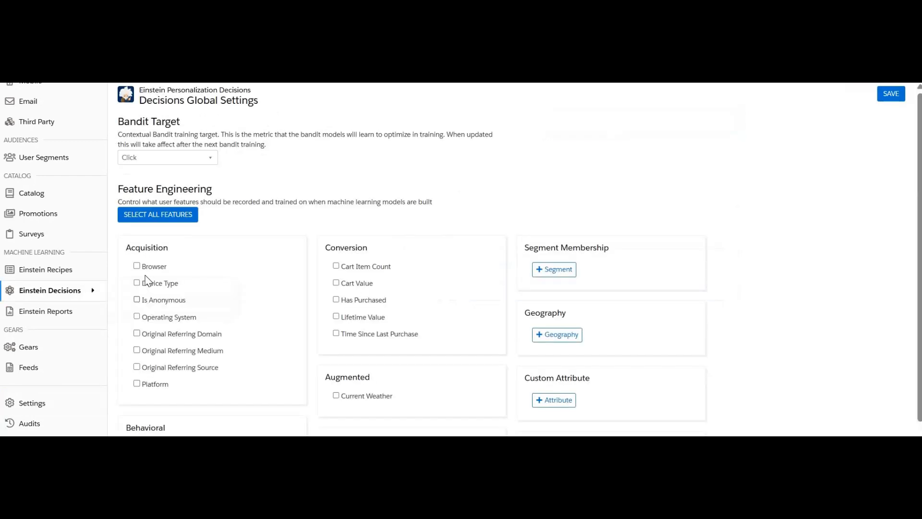
pyautogui.click(180, 158)
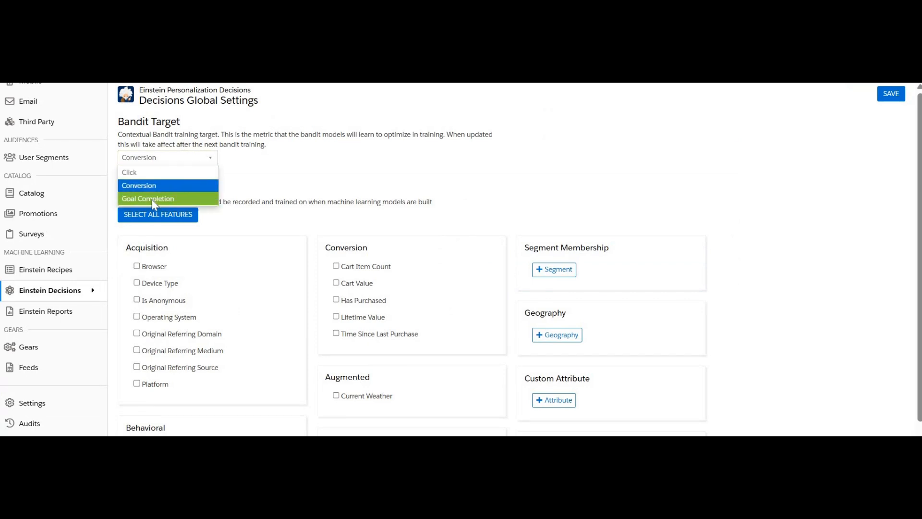
pyautogui.click(152, 198)
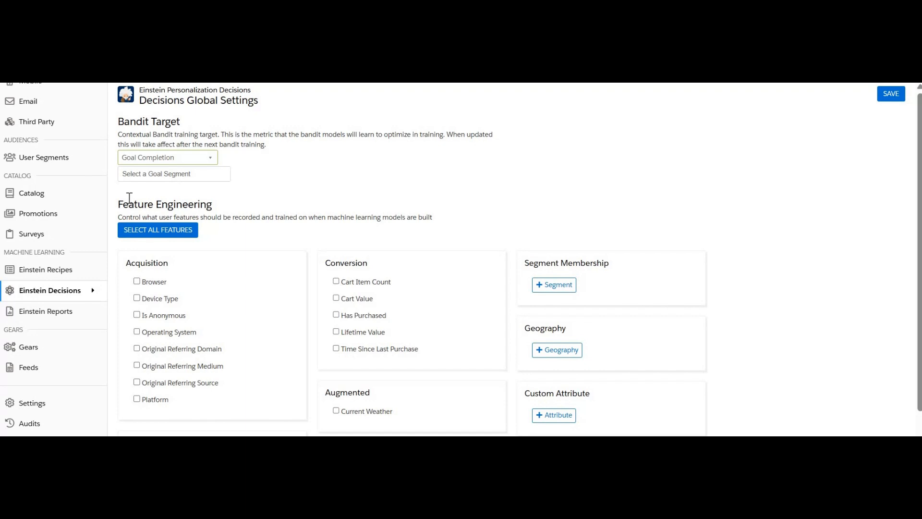
# Open the Goal Completions report from the Reports menu
pyautogui.scroll(2, 53, 213)
pyautogui.scroll(1, 53, 214)
pyautogui.moveTo(25, 96)
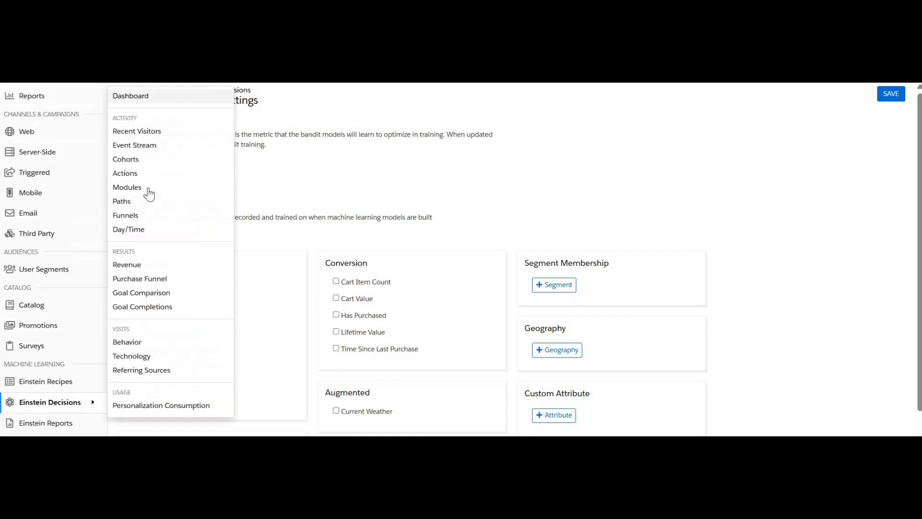
pyautogui.click(128, 308)
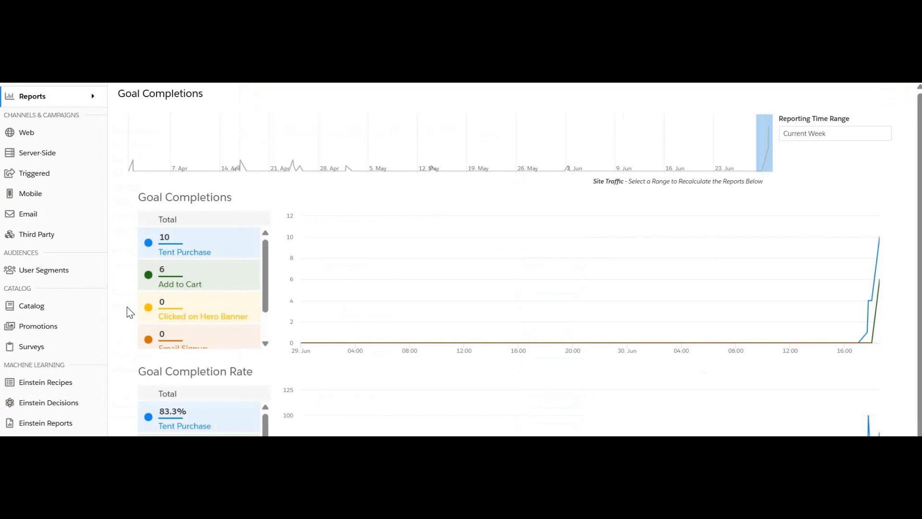